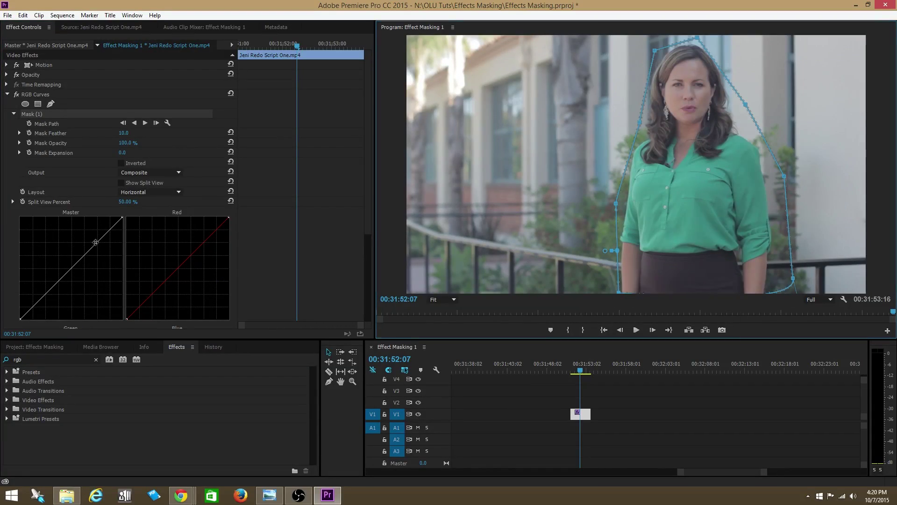
# Raise the RGB Curves Master curve to brighten the woman, then add a mask to the effect.
pyautogui.moveTo(70, 269); pyautogui.dragTo(76, 221)
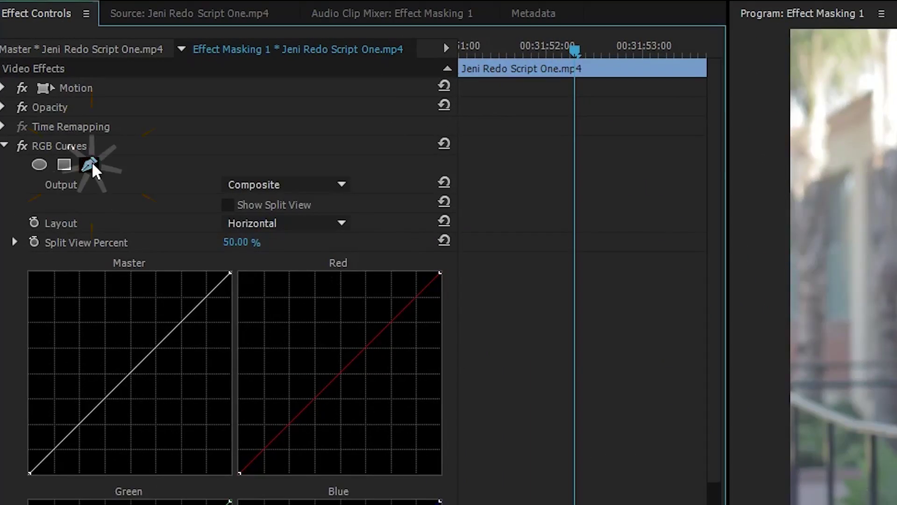
pyautogui.click(92, 161)
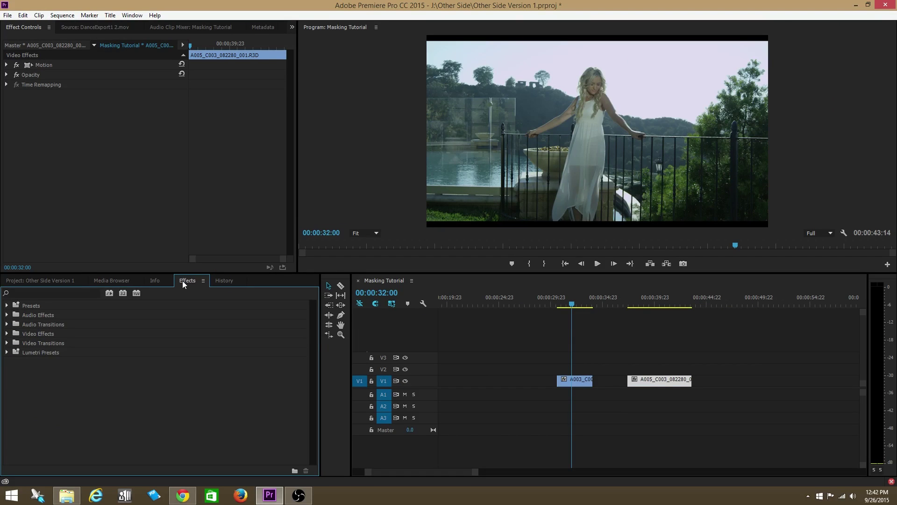
# Apply RGB Curves from Color Correction to the first balcony clip and raise its Master curve.
pyautogui.click(7, 334)
pyautogui.click(12, 372)
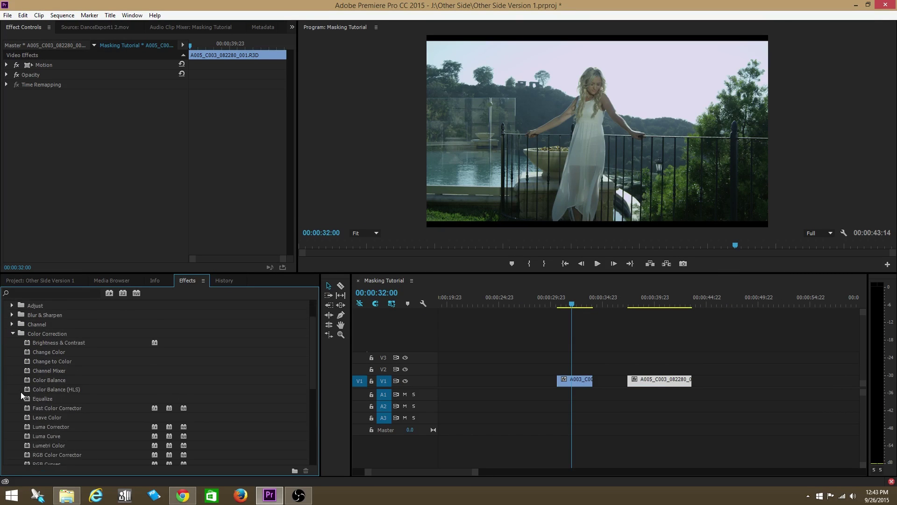
pyautogui.scroll(-3, 21, 373)
pyautogui.moveTo(28, 435); pyautogui.dragTo(82, 262)
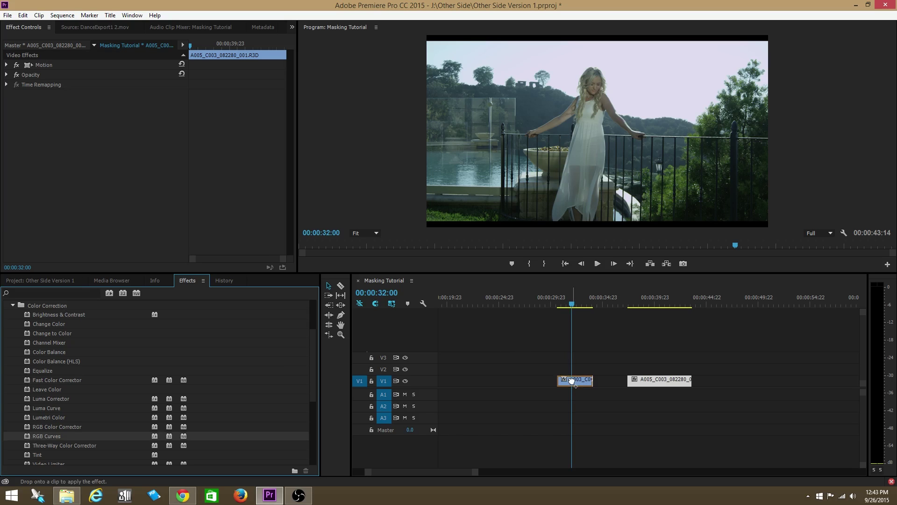
pyautogui.moveTo(572, 379); pyautogui.dragTo(573, 382)
pyautogui.moveTo(580, 312)
pyautogui.mouseDown()
pyautogui.moveTo(553, 306)
pyautogui.moveTo(571, 308)
pyautogui.mouseUp()
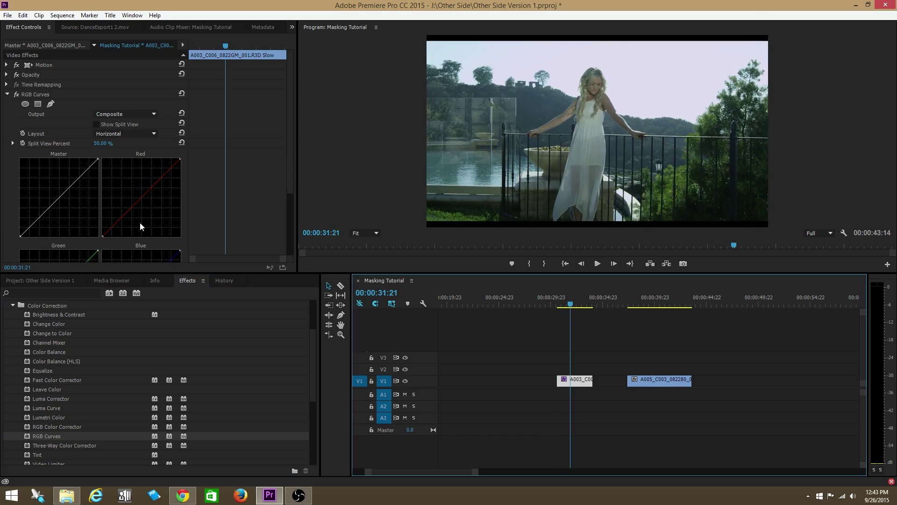
pyautogui.scroll(-3, 9, 168)
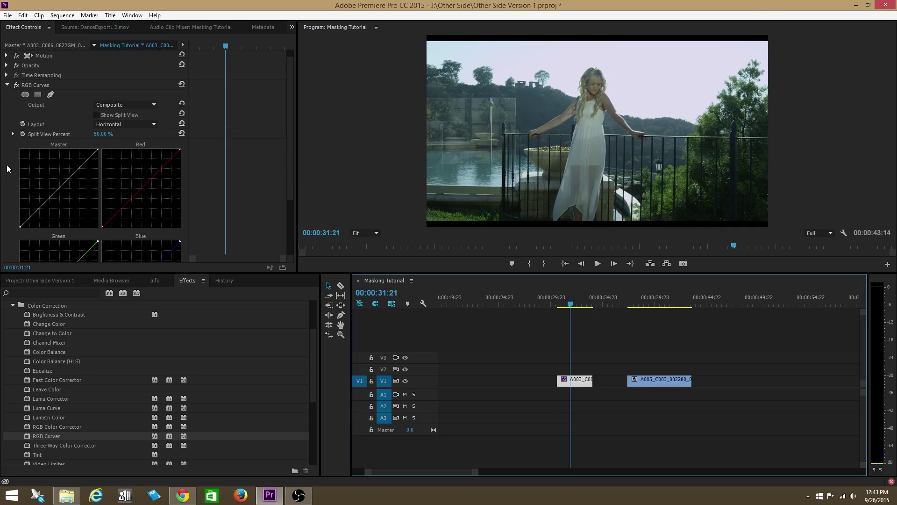
pyautogui.scroll(3, 8, 169)
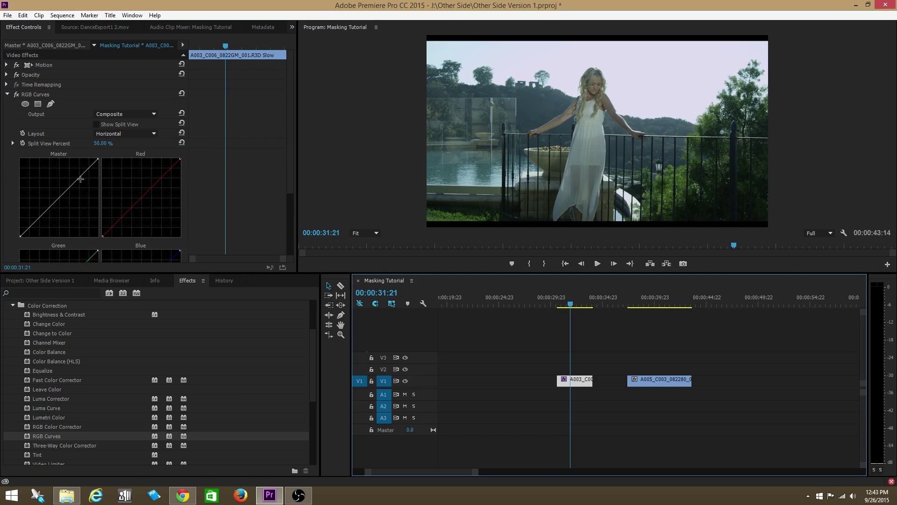
pyautogui.moveTo(78, 177); pyautogui.dragTo(69, 170)
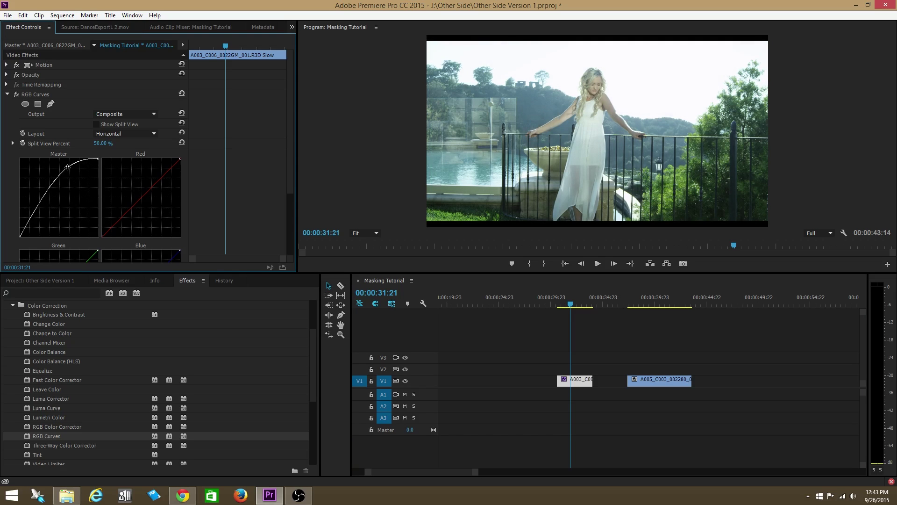
# Draw a pen mask around the woman on the balcony and feather it to 329.0.
pyautogui.click(50, 104)
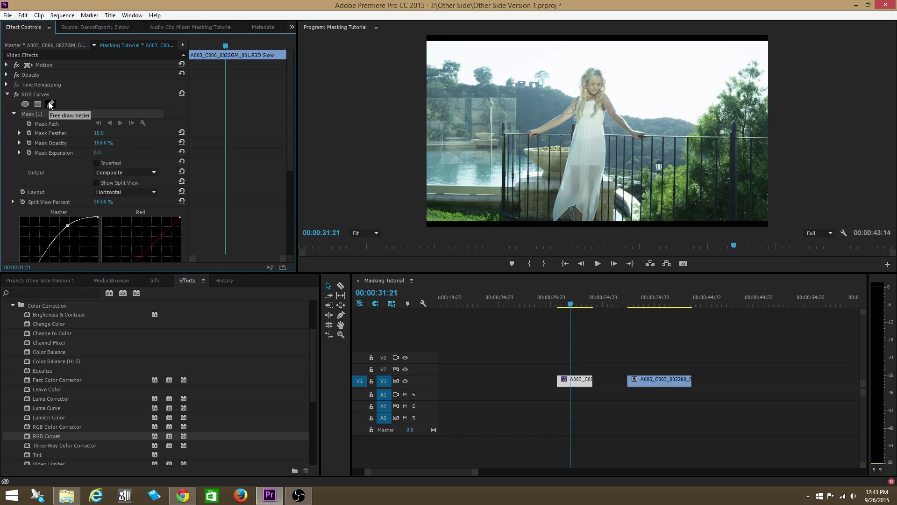
pyautogui.click(553, 181)
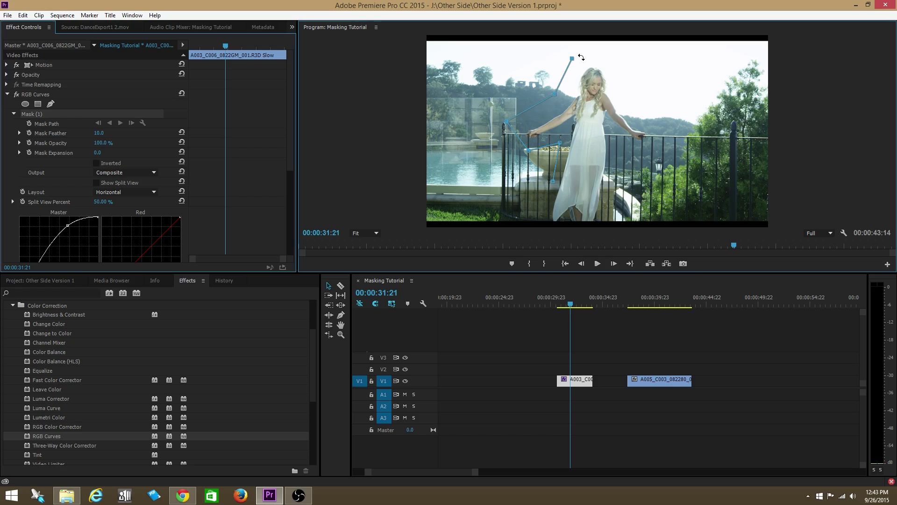
pyautogui.click(620, 55)
pyautogui.click(628, 91)
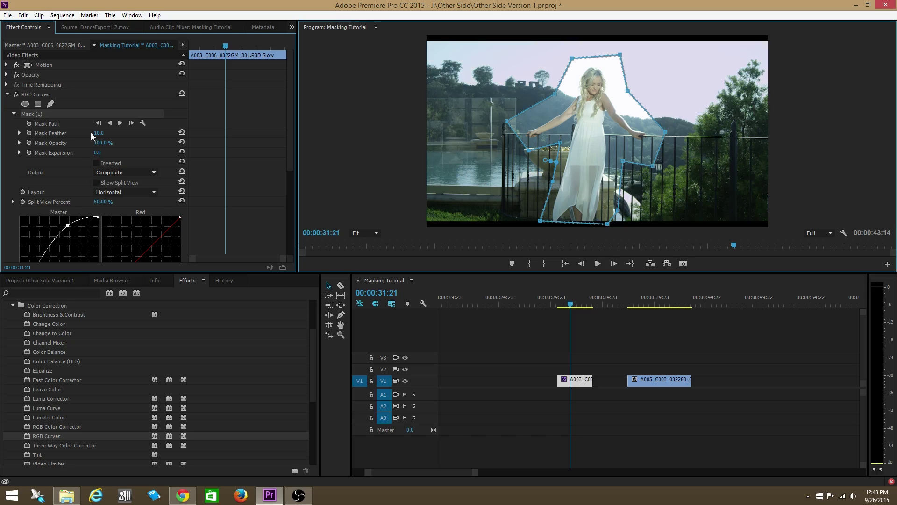
pyautogui.moveTo(541, 159); pyautogui.dragTo(524, 156)
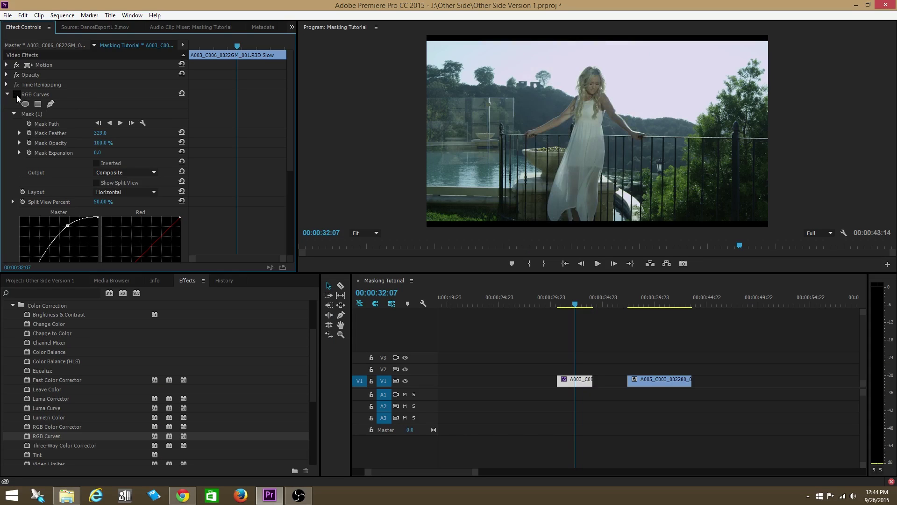
# Turn the balcony clip's RGB Curves effect back on.
pyautogui.click(17, 95)
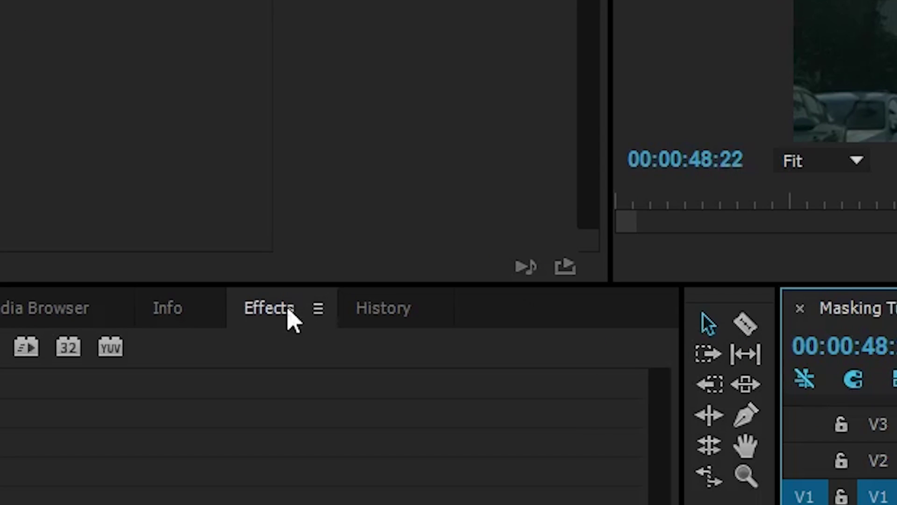
# Apply Directional Blur to P1010722.MOV and set Blur Length to 14.
pyautogui.click(187, 360)
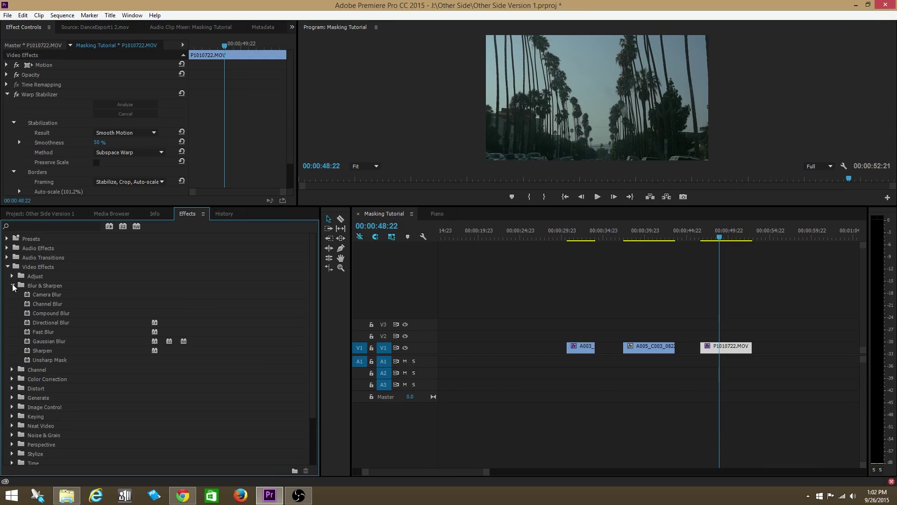
pyautogui.moveTo(27, 322); pyautogui.dragTo(722, 352)
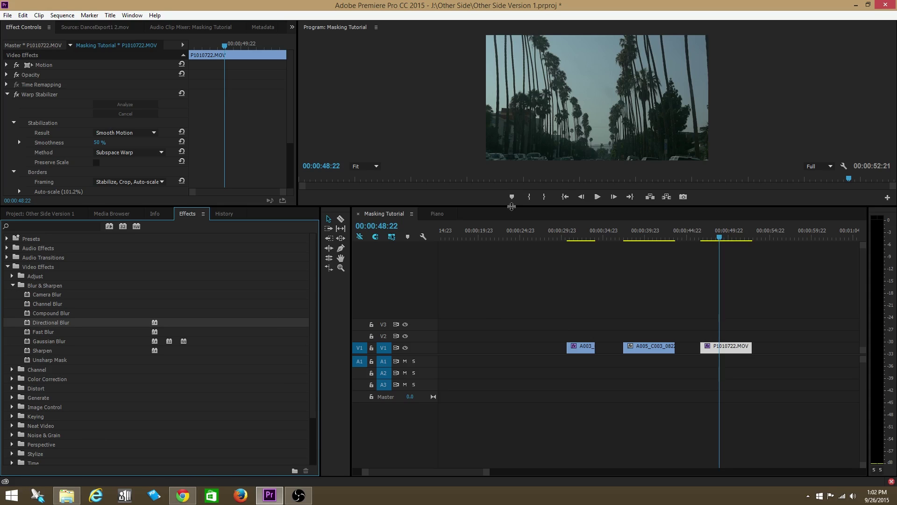
pyautogui.moveTo(481, 207); pyautogui.dragTo(481, 334)
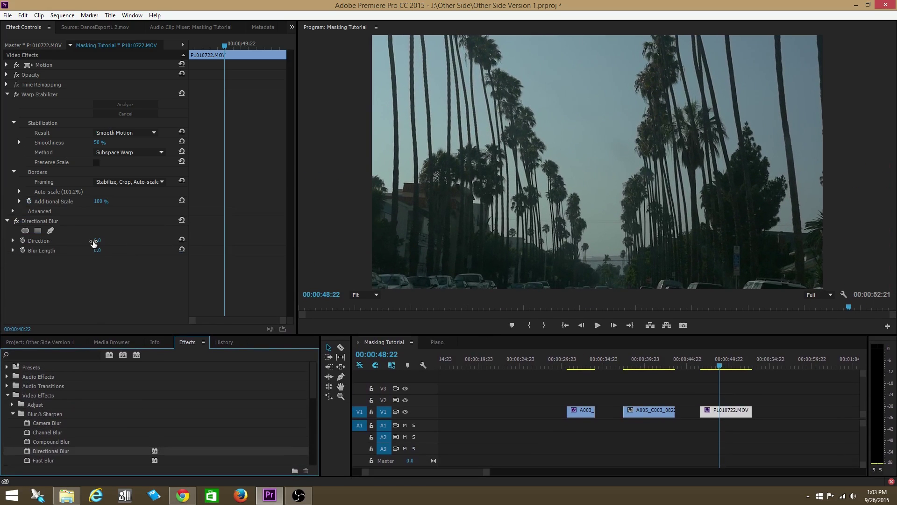
pyautogui.click(97, 250)
pyautogui.write('20')
pyautogui.press('Return')
pyautogui.moveTo(99, 250); pyautogui.dragTo(92, 250)
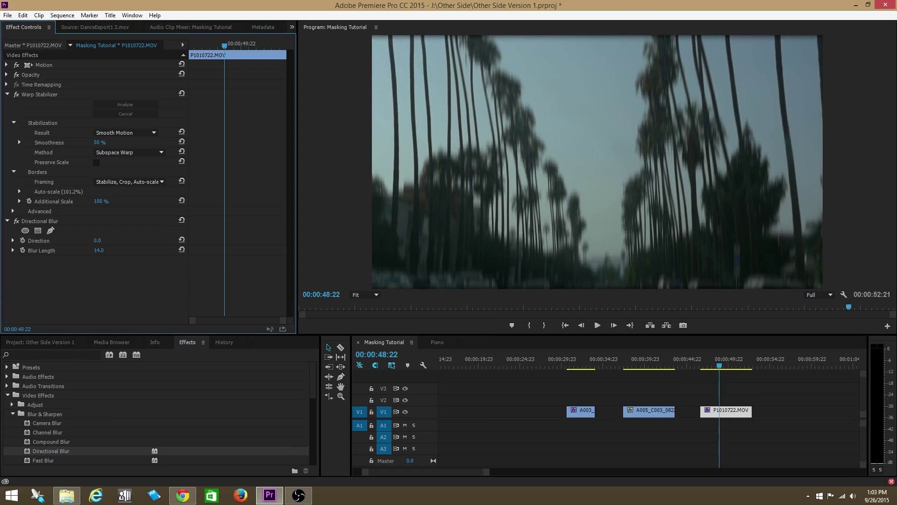
# Mask the blur to the left-hand trees with a pen mask feathered to 301.0.
pyautogui.click(50, 231)
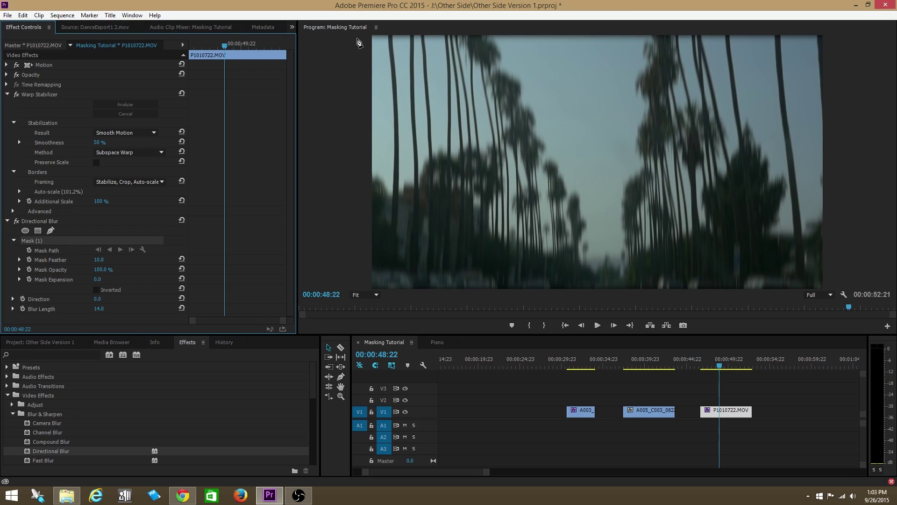
pyautogui.click(357, 39)
pyautogui.click(363, 287)
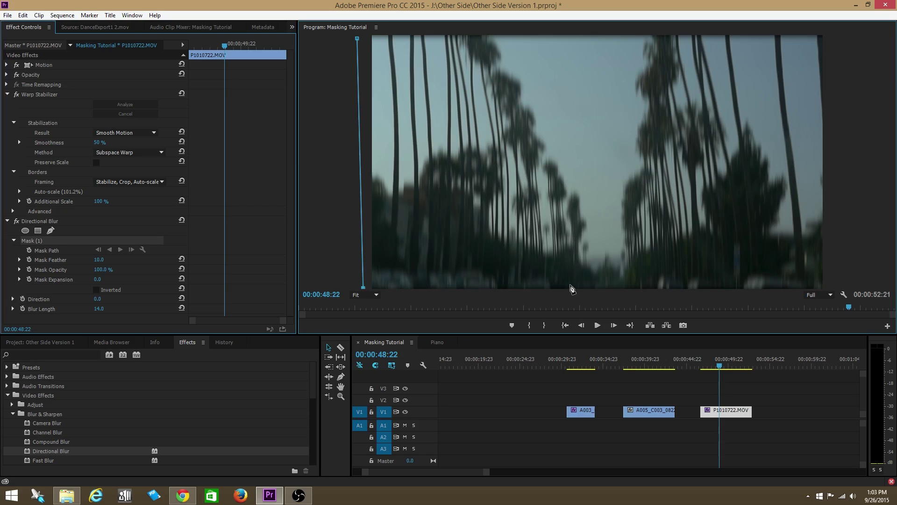
pyautogui.click(577, 287)
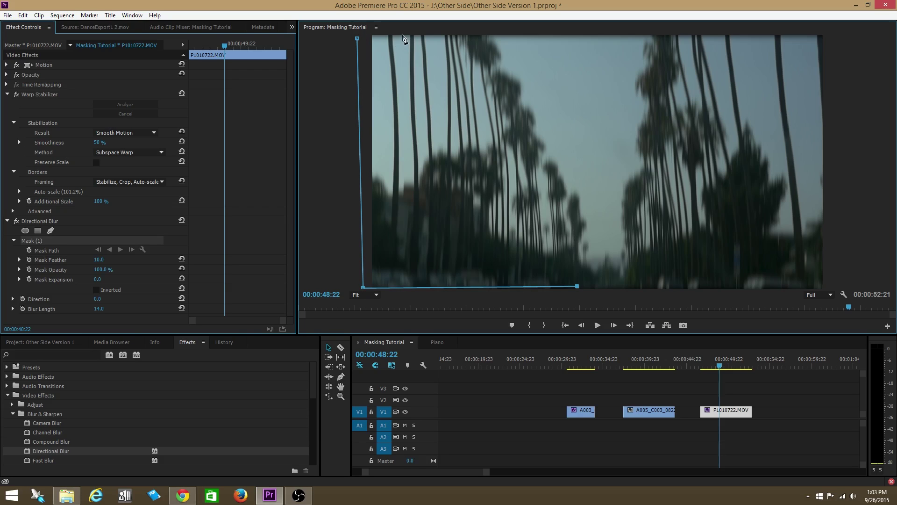
pyautogui.click(404, 36)
pyautogui.click(357, 38)
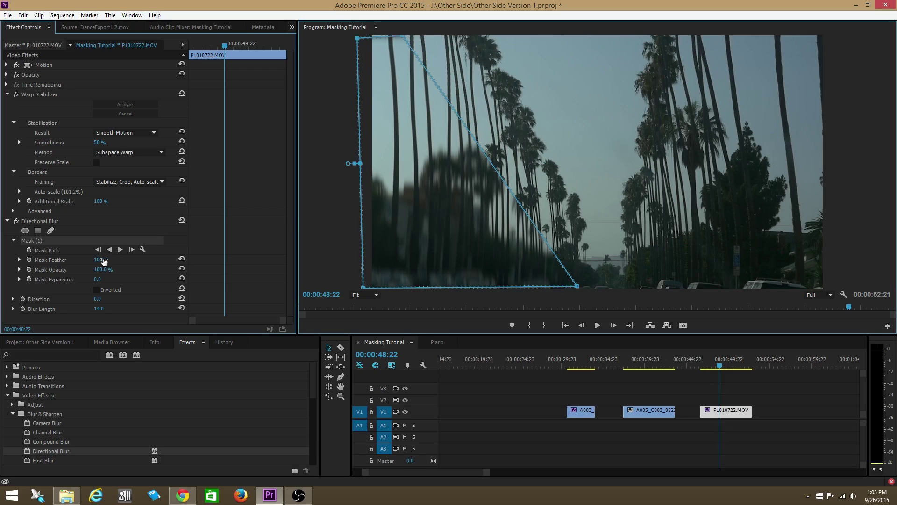
pyautogui.moveTo(104, 261); pyautogui.dragTo(108, 262)
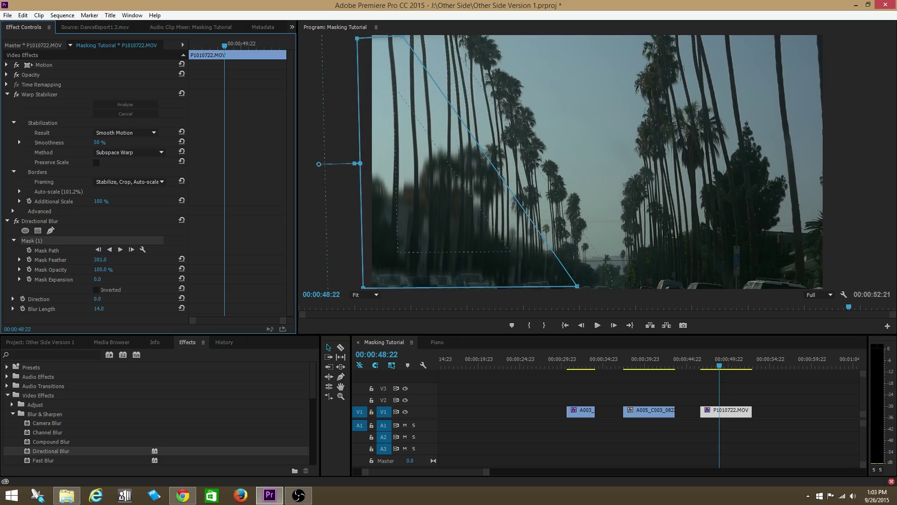
pyautogui.click(99, 222)
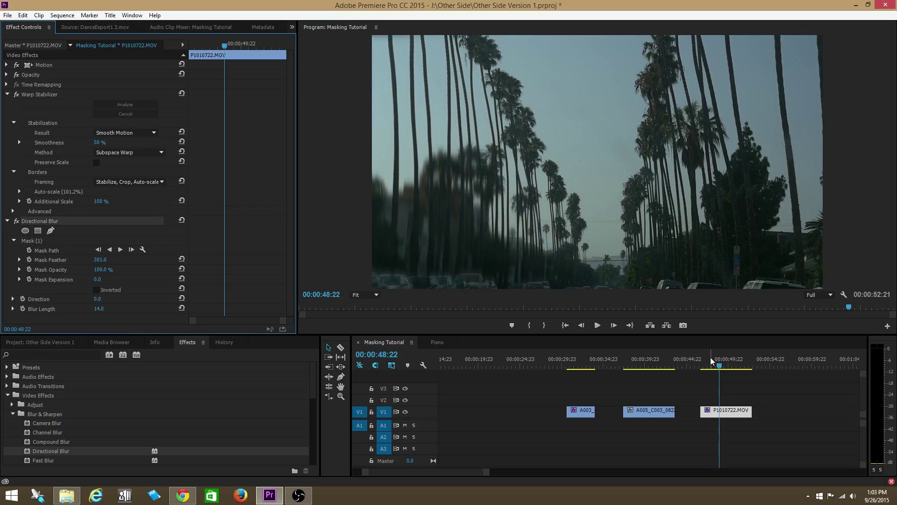
# Play back the palm street clip to preview the masked directional blur.
pyautogui.click(597, 326)
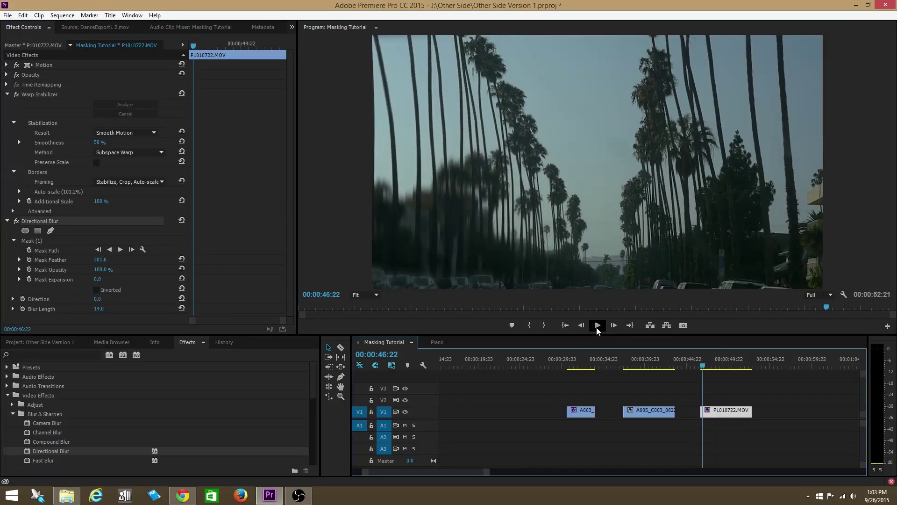
pyautogui.click(598, 325)
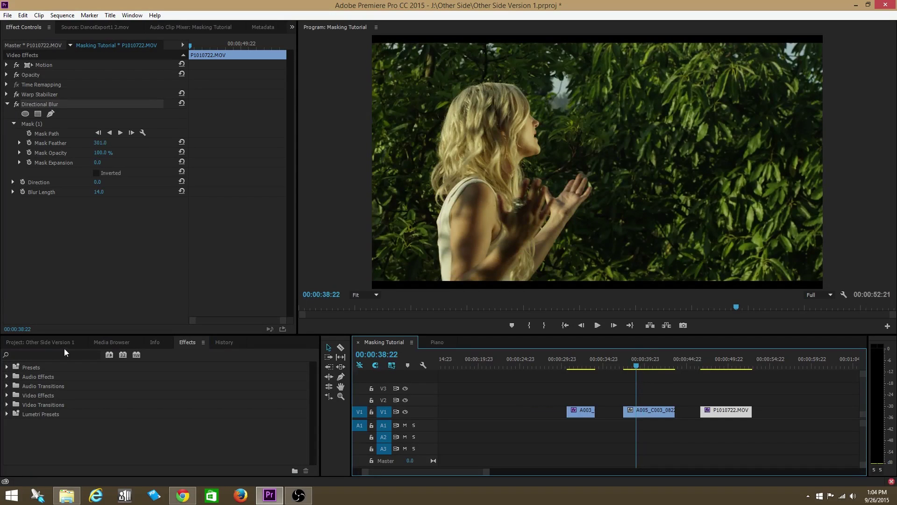
# Create a black Color Matte with the default name and place it on V2 above the leaves clip.
pyautogui.click(57, 344)
pyautogui.rightClick(43, 408)
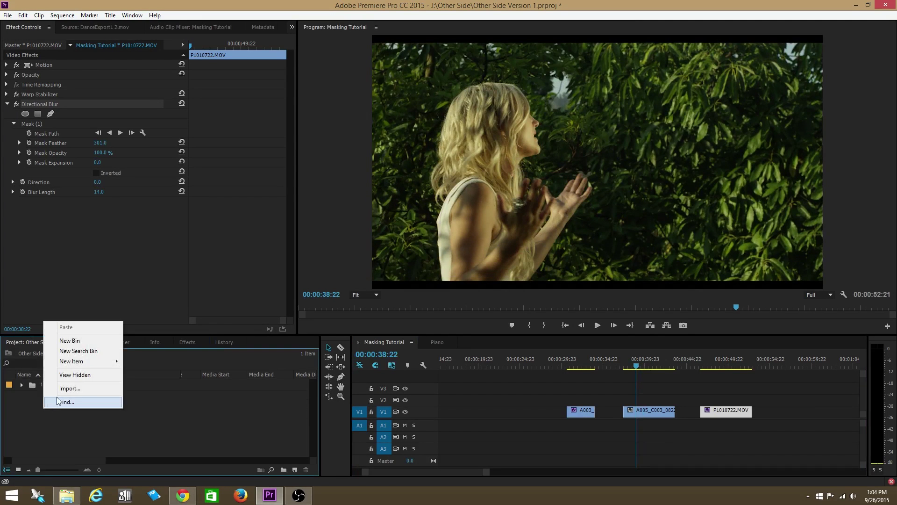
pyautogui.moveTo(88, 361)
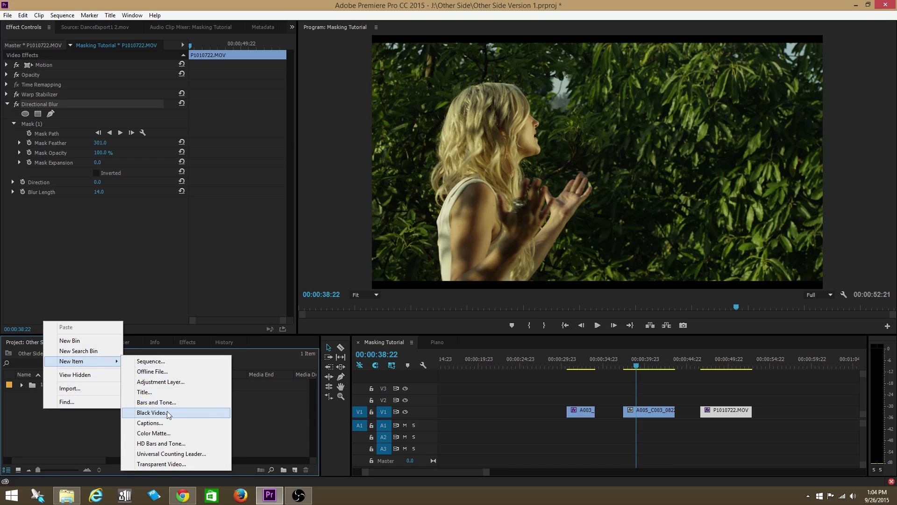
pyautogui.click(167, 432)
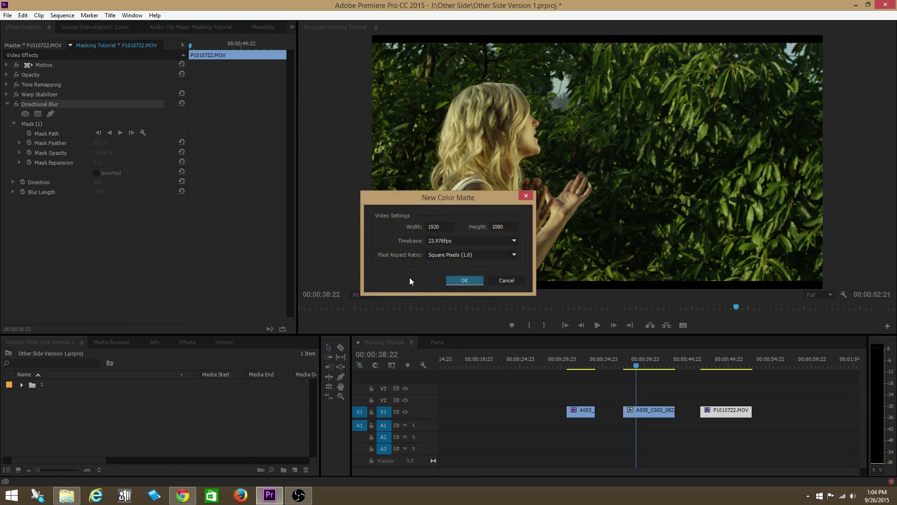
pyautogui.click(457, 282)
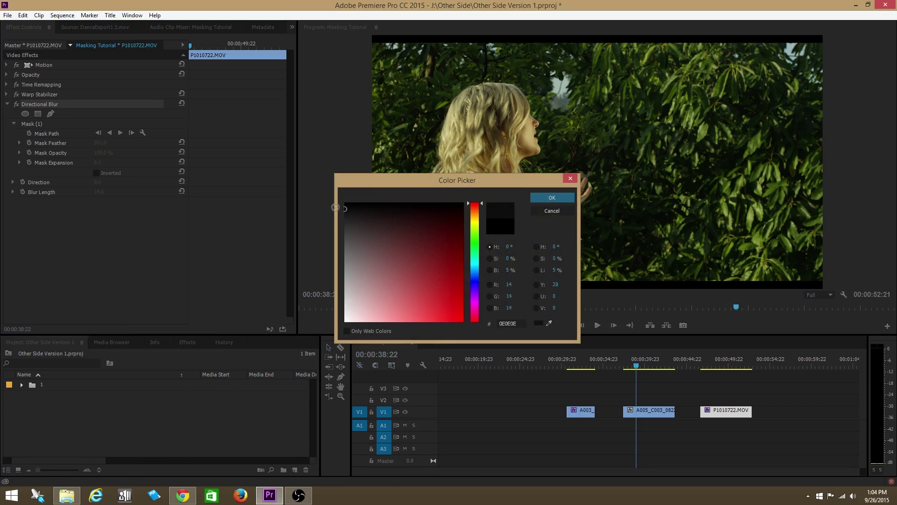
pyautogui.click(547, 198)
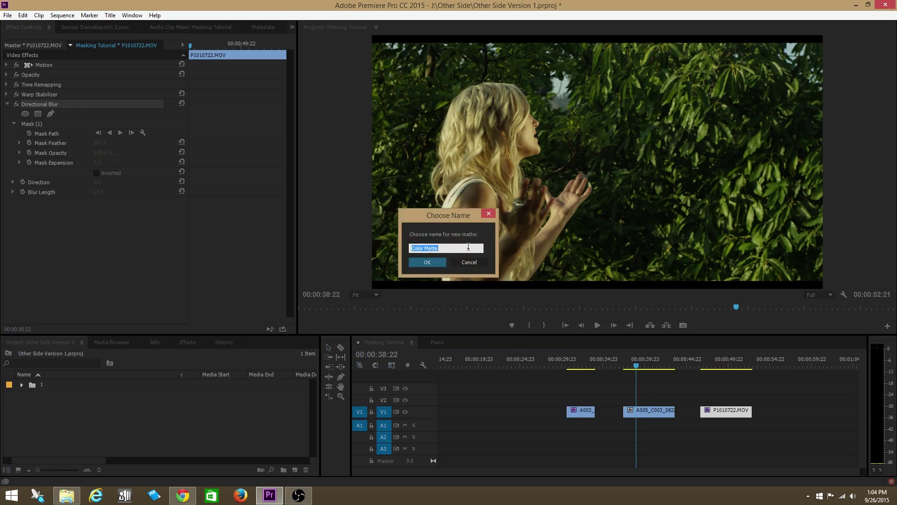
pyautogui.click(427, 262)
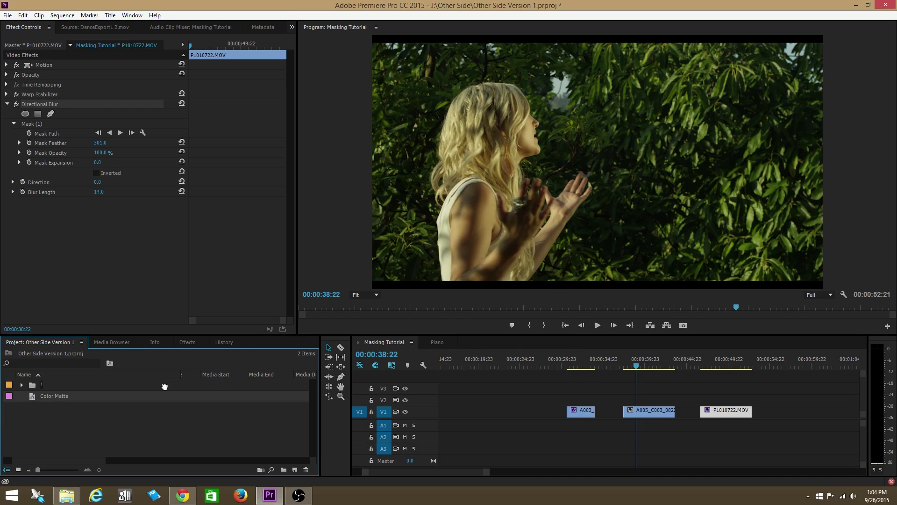
pyautogui.moveTo(164, 386); pyautogui.dragTo(675, 398)
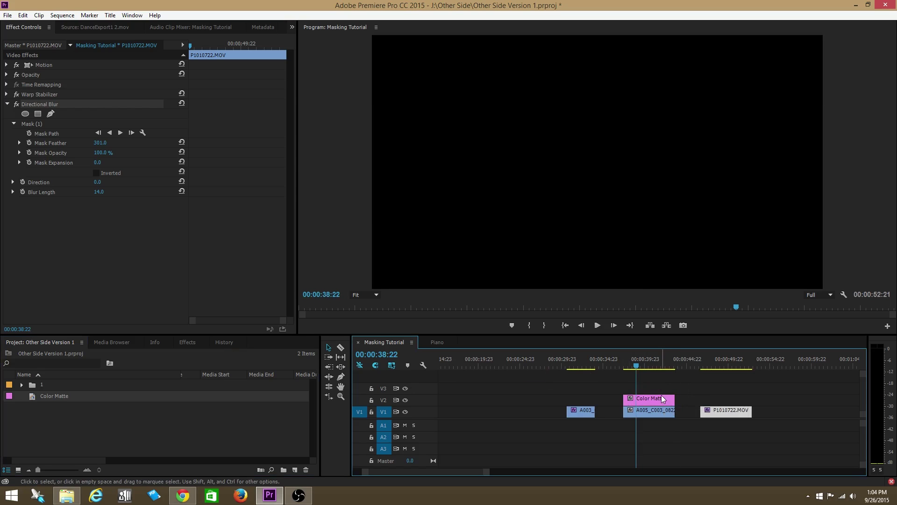
# Drag Crop from Video Effects > Transform onto the black Color Matte on V2.
pyautogui.click(187, 342)
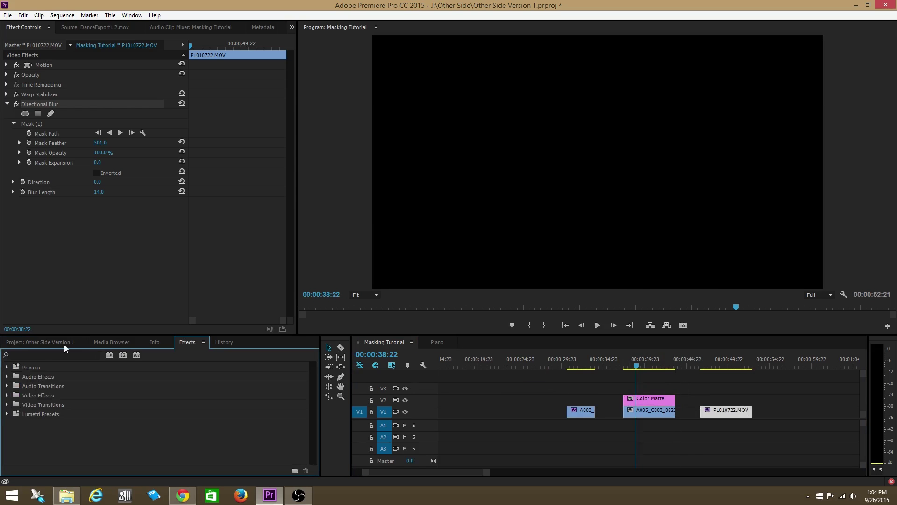
pyautogui.click(7, 396)
pyautogui.scroll(-5, 81, 402)
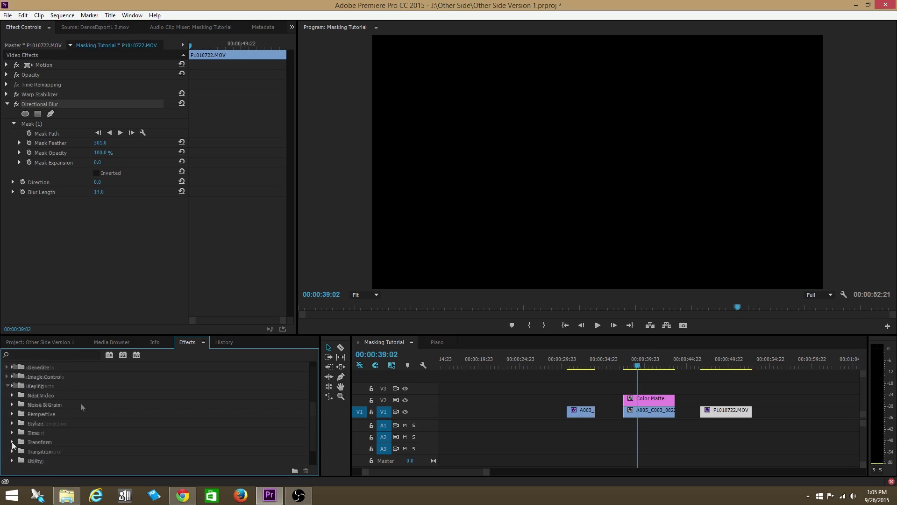
pyautogui.click(12, 413)
pyautogui.moveTo(27, 422); pyautogui.dragTo(480, 391)
pyautogui.moveTo(619, 387); pyautogui.dragTo(646, 401)
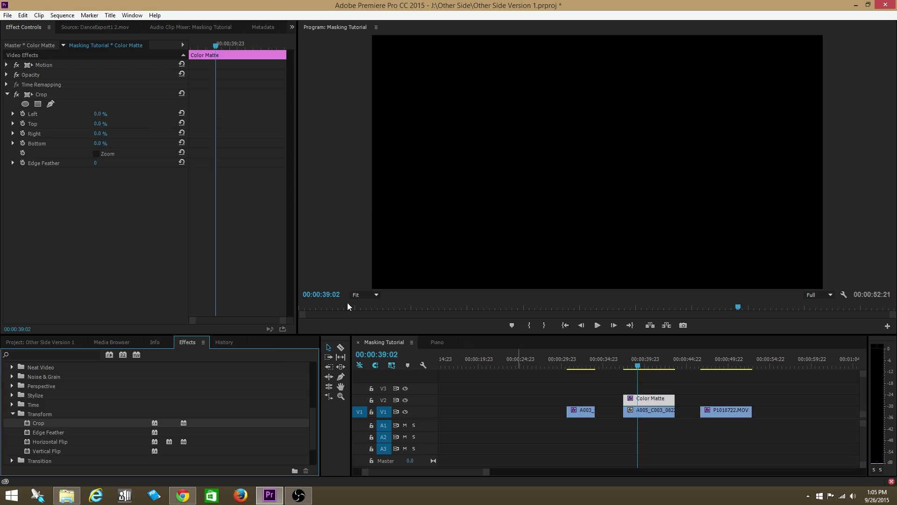
# Add an elliptical Crop mask stretched wide and tall, and set Crop Bottom to 100%.
pyautogui.click(24, 105)
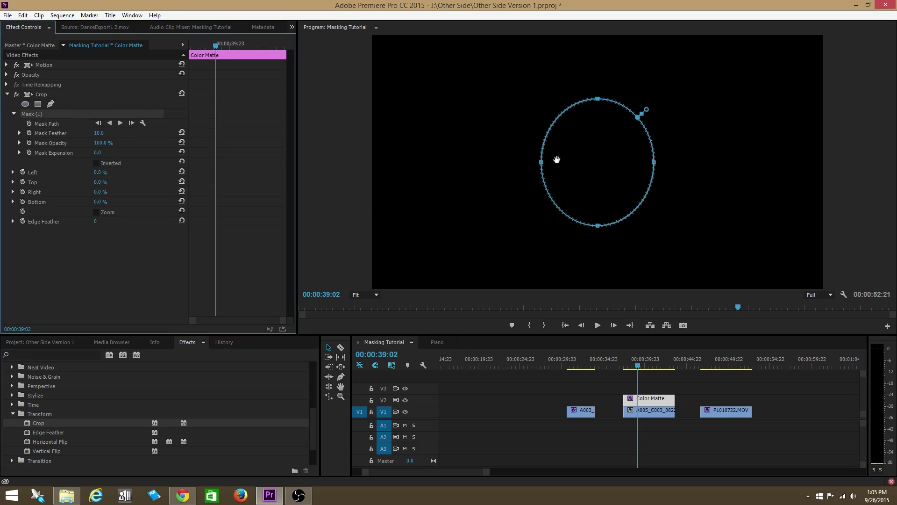
pyautogui.moveTo(542, 163); pyautogui.dragTo(402, 162)
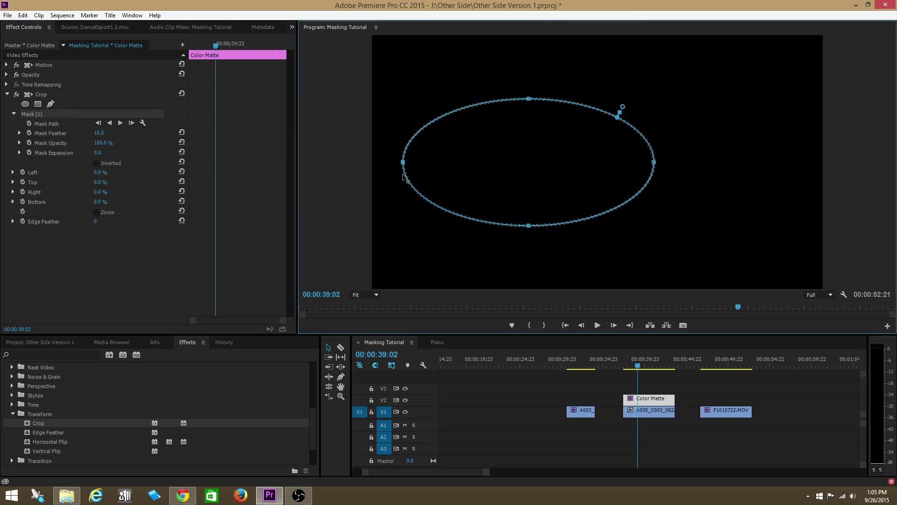
pyautogui.moveTo(653, 164); pyautogui.dragTo(797, 164)
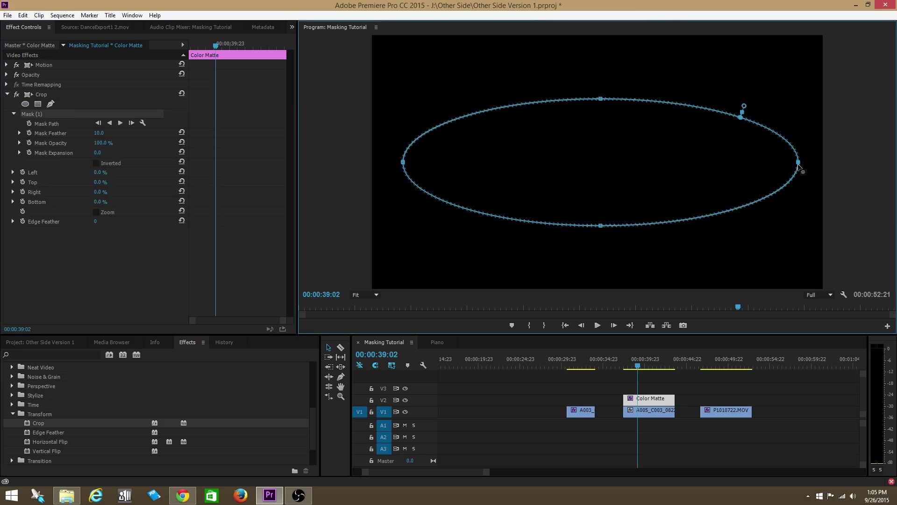
pyautogui.moveTo(599, 99); pyautogui.dragTo(594, 55)
pyautogui.moveTo(598, 226); pyautogui.dragTo(606, 273)
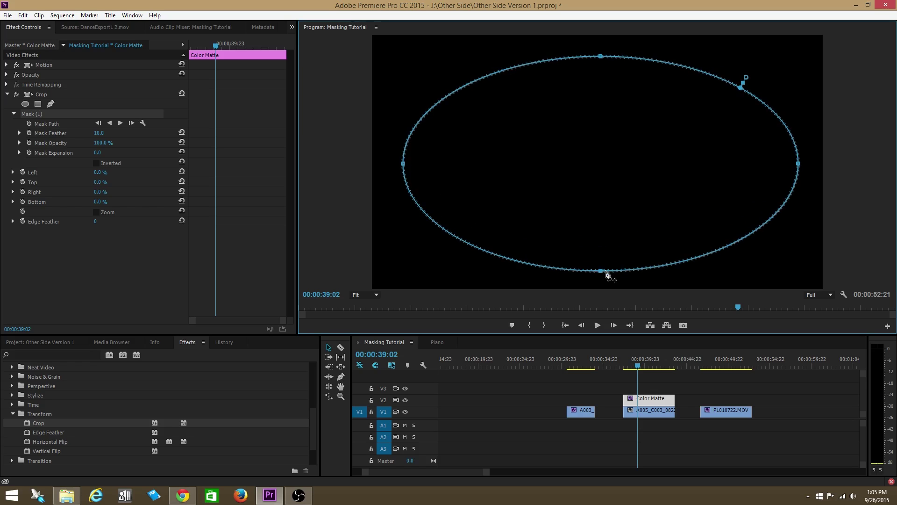
pyautogui.moveTo(402, 163); pyautogui.dragTo(395, 167)
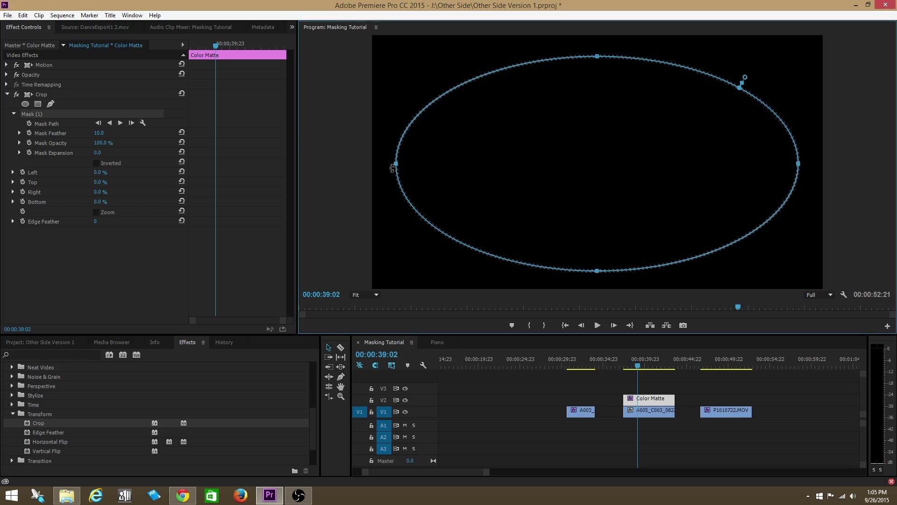
pyautogui.moveTo(98, 202); pyautogui.dragTo(146, 203)
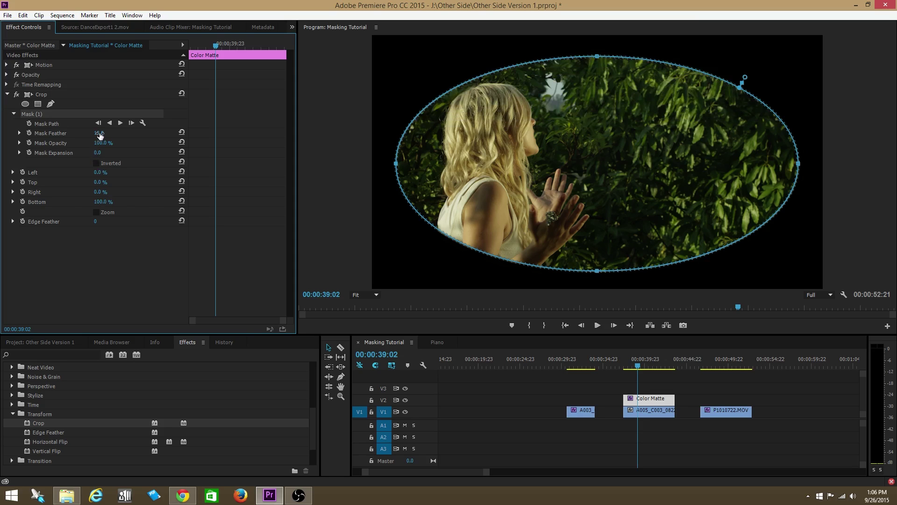
# Drag the oval mask's feather handle outward to about 536 for a soft vignette edge.
pyautogui.moveTo(745, 78); pyautogui.dragTo(766, 38)
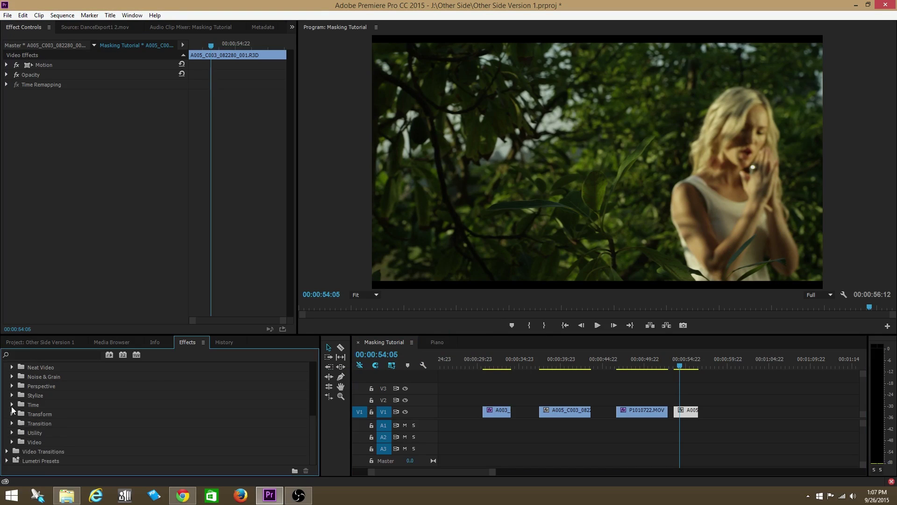
# Expand the Video Effects category in the Effects panel.
pyautogui.click(7, 395)
# Apply the RGB Curves effect from Color Correction to the A005 clip.
pyautogui.moveTo(123, 334); pyautogui.dragTo(124, 206)
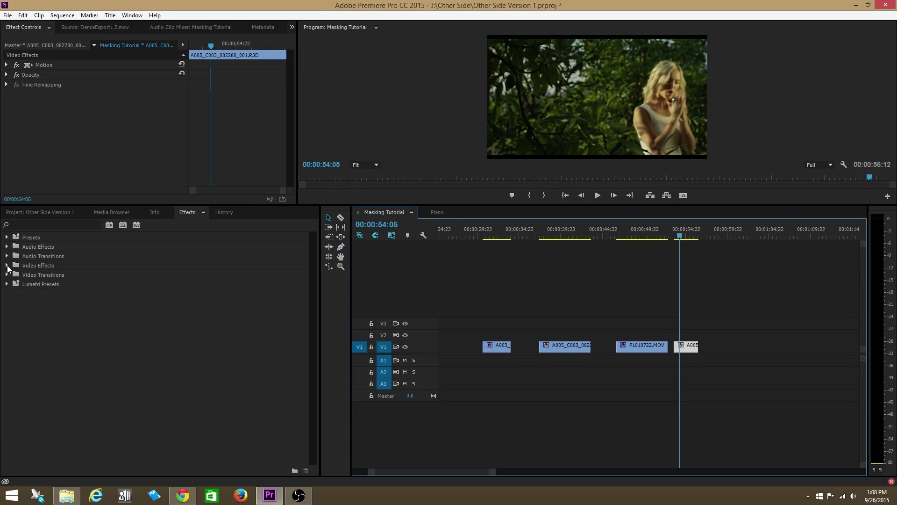
pyautogui.click(12, 303)
pyautogui.moveTo(46, 433); pyautogui.dragTo(686, 346)
pyautogui.click(12, 302)
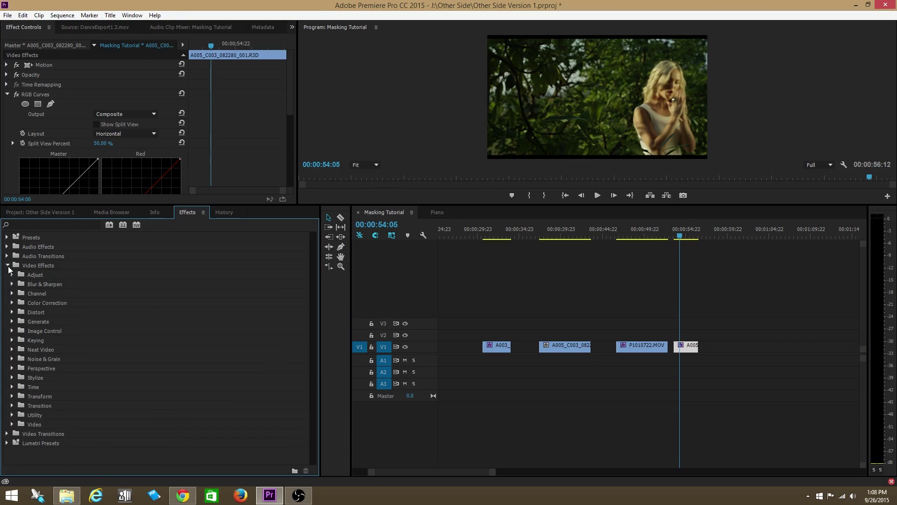
# Raise the RGB Curves Master curve to brighten the image and start a freeform pen mask.
pyautogui.click(8, 265)
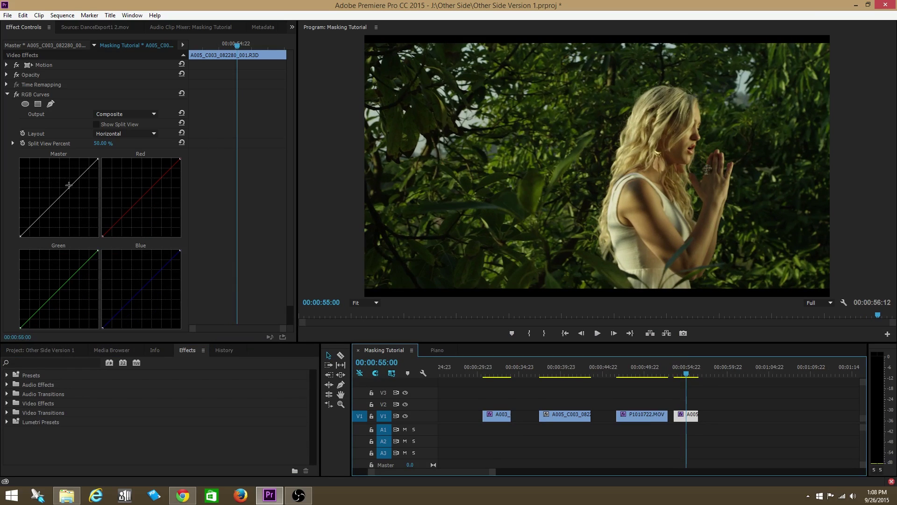
pyautogui.moveTo(68, 186); pyautogui.dragTo(61, 175)
pyautogui.click(53, 105)
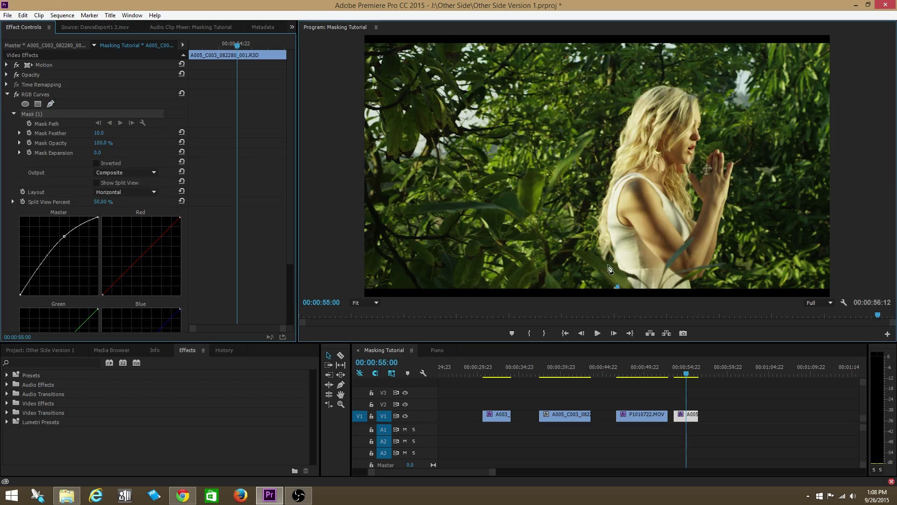
# Close the pen mask around the woman with points up her back and above her head.
pyautogui.click(603, 165)
pyautogui.click(642, 78)
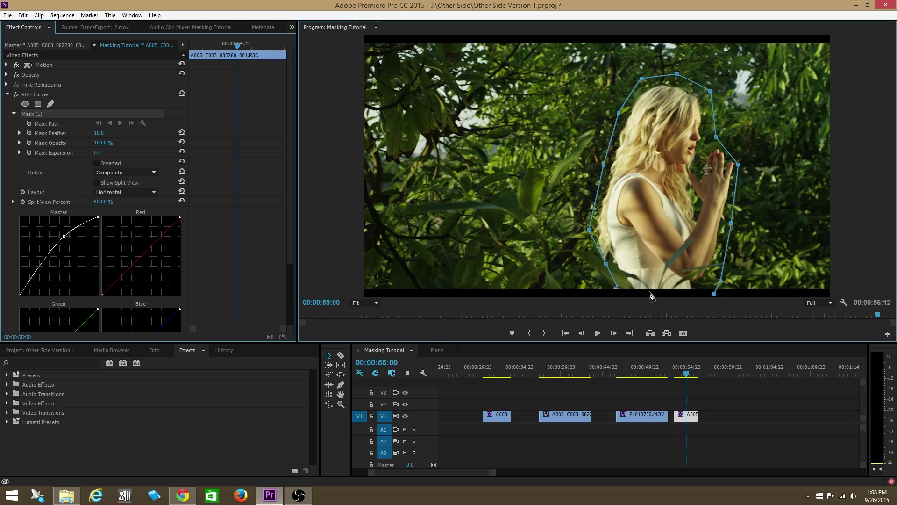
pyautogui.click(675, 375)
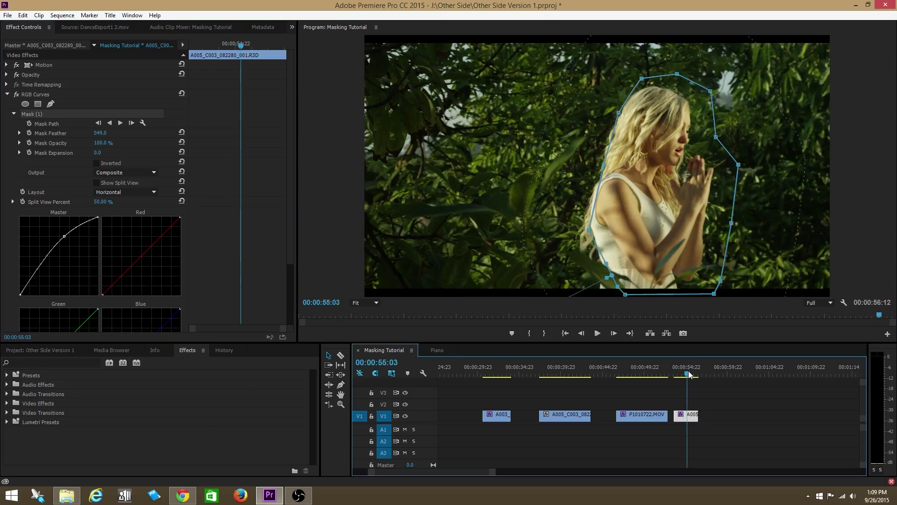
pyautogui.moveTo(677, 382)
pyautogui.mouseDown()
pyautogui.moveTo(695, 383)
pyautogui.moveTo(671, 382)
pyautogui.moveTo(687, 387)
pyautogui.mouseUp()
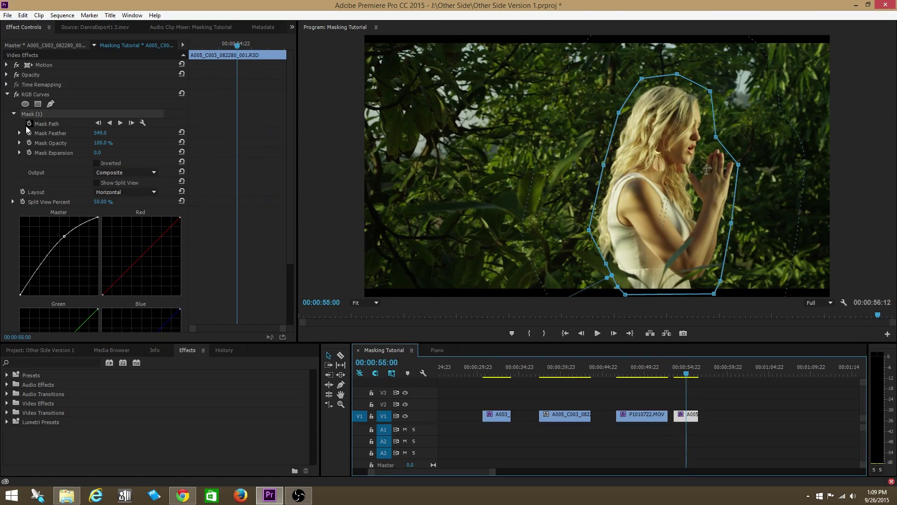
# Keyframe Mask Path, repositioning the mask onto the woman at 55:17 and 54:07.
pyautogui.click(28, 124)
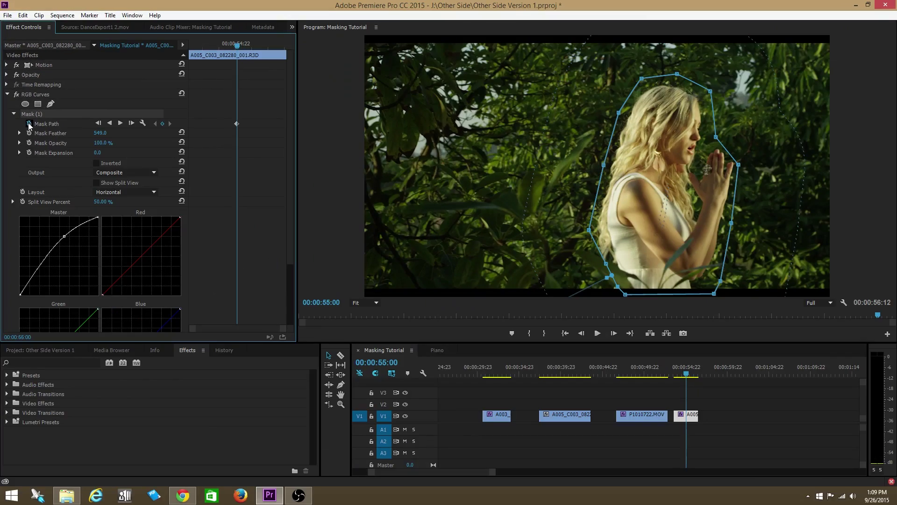
pyautogui.moveTo(236, 49); pyautogui.dragTo(260, 54)
pyautogui.moveTo(616, 171); pyautogui.dragTo(526, 169)
pyautogui.moveTo(264, 47); pyautogui.dragTo(283, 54)
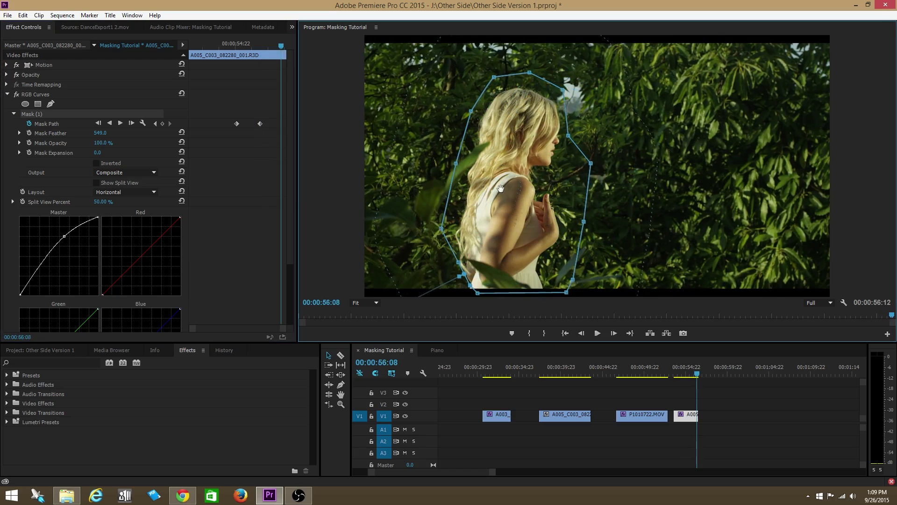
pyautogui.moveTo(282, 49); pyautogui.dragTo(204, 66)
pyautogui.moveTo(659, 182); pyautogui.dragTo(711, 182)
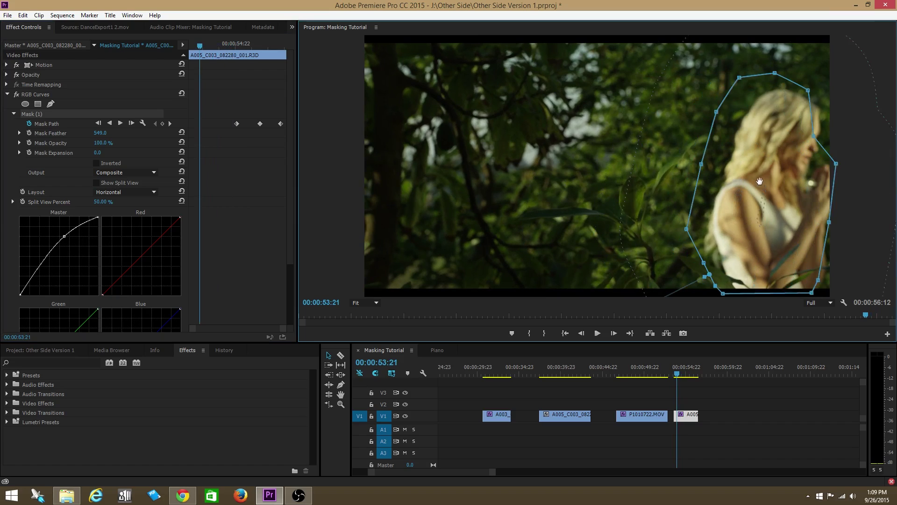
pyautogui.moveTo(209, 54); pyautogui.dragTo(231, 61)
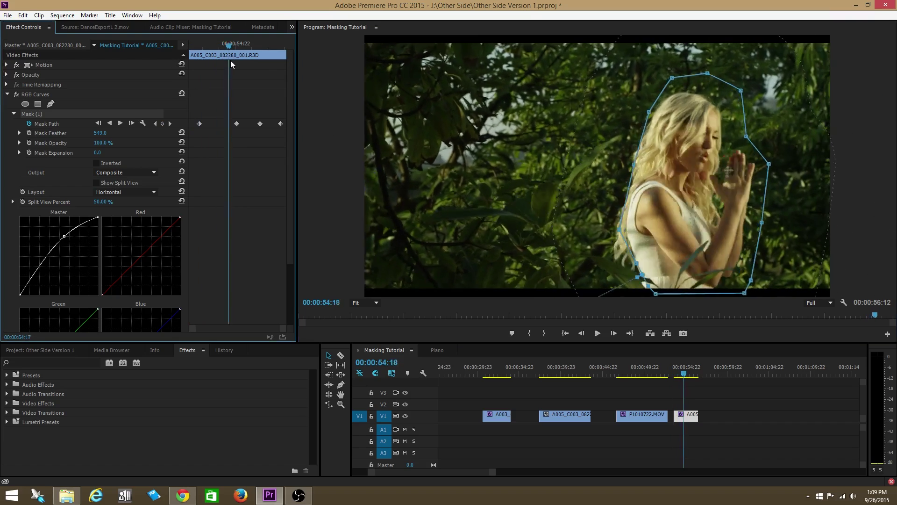
# Rewind the A005 clip and play it through to review the keyframed curves mask.
pyautogui.moveTo(288, 60); pyautogui.dragTo(186, 67)
pyautogui.press('space')
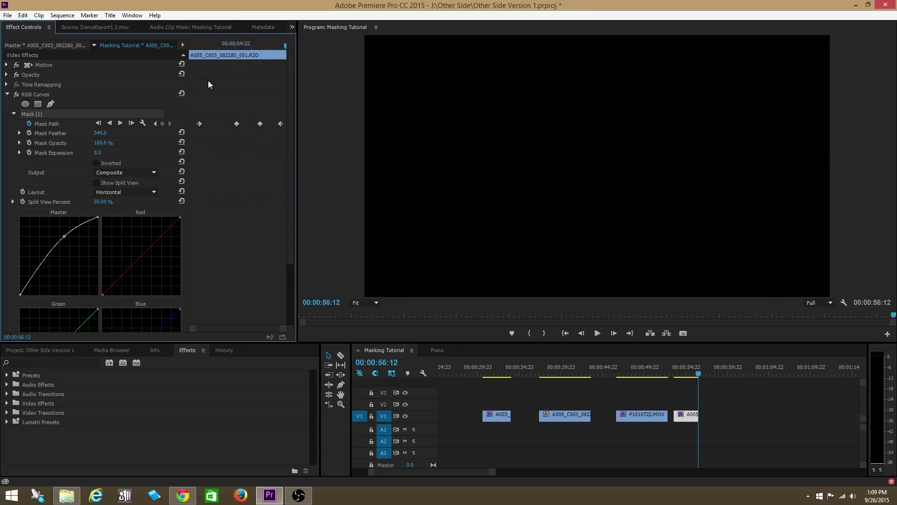
pyautogui.click(676, 372)
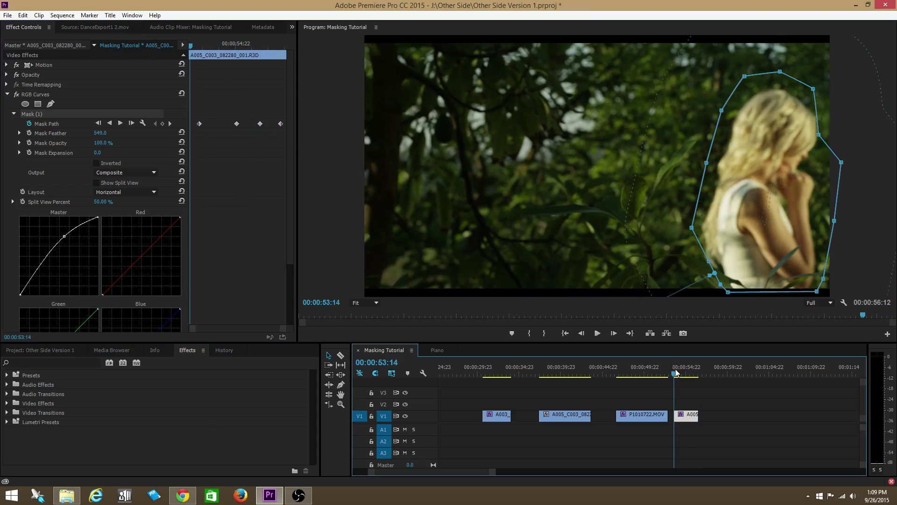
pyautogui.press('space')
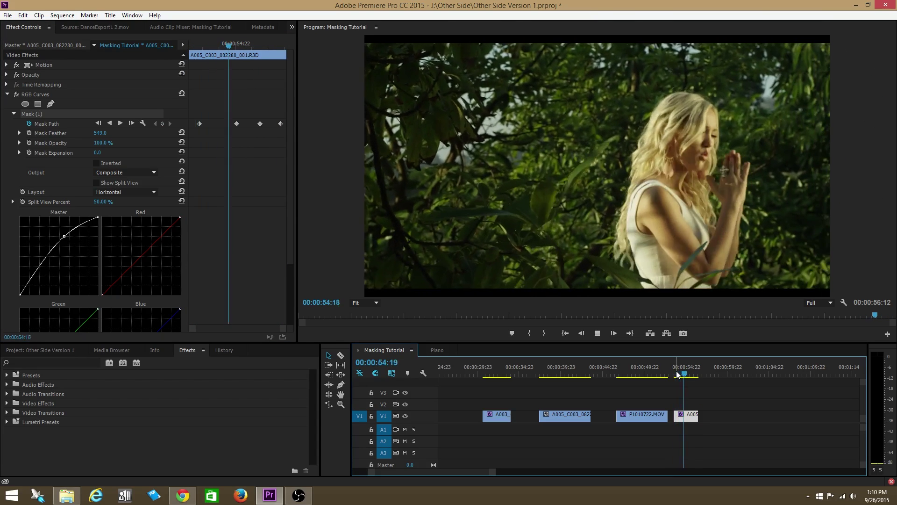
pyautogui.press('space')
pyautogui.press('Return')
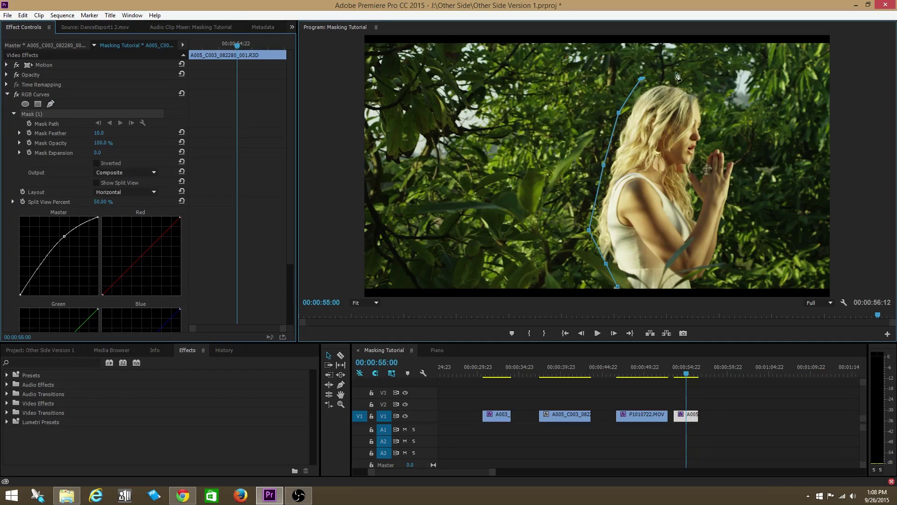
# Select the curves mask path in the Program monitor for editing.
pyautogui.click(618, 289)
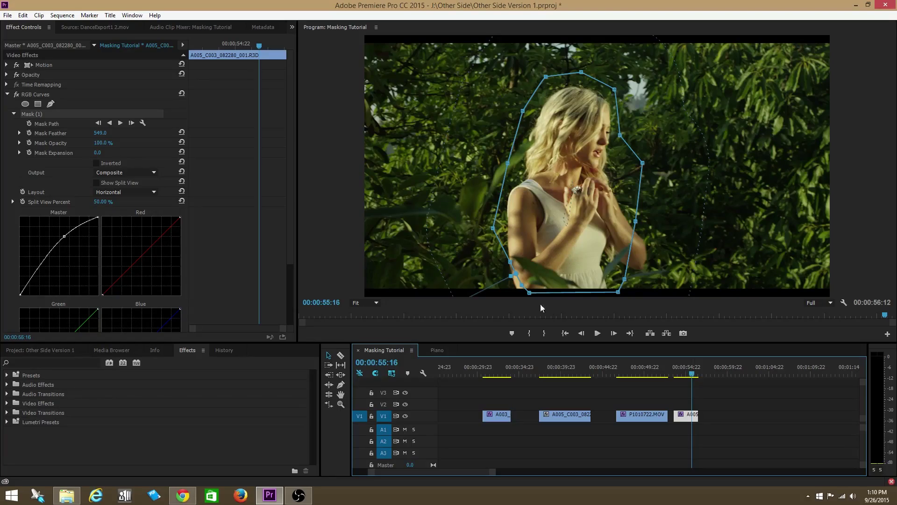
# Track the selected mask backward, then forward from 55:16, and return to the clip's start.
pyautogui.click(110, 123)
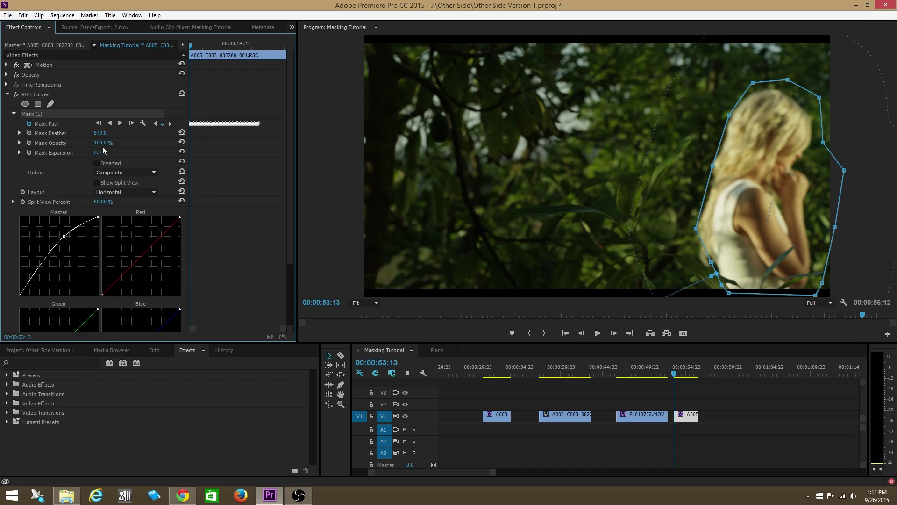
pyautogui.moveTo(209, 45); pyautogui.dragTo(260, 51)
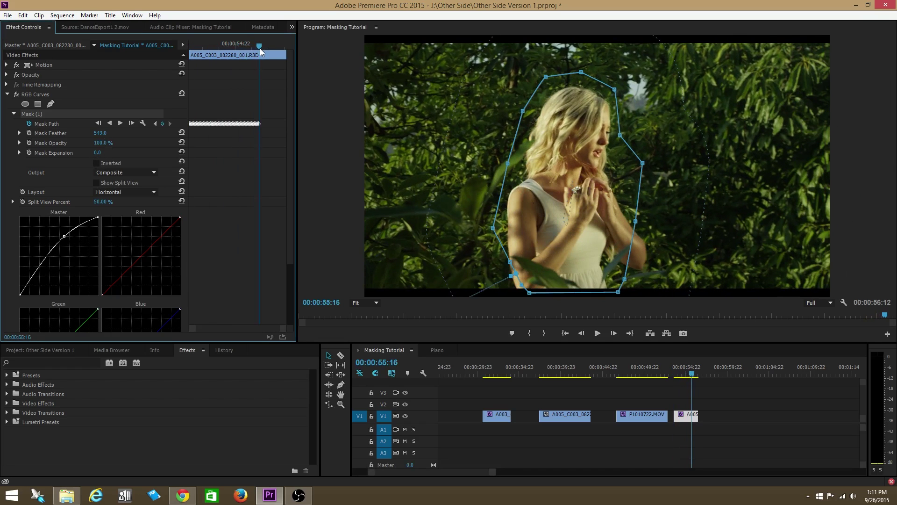
pyautogui.click(121, 123)
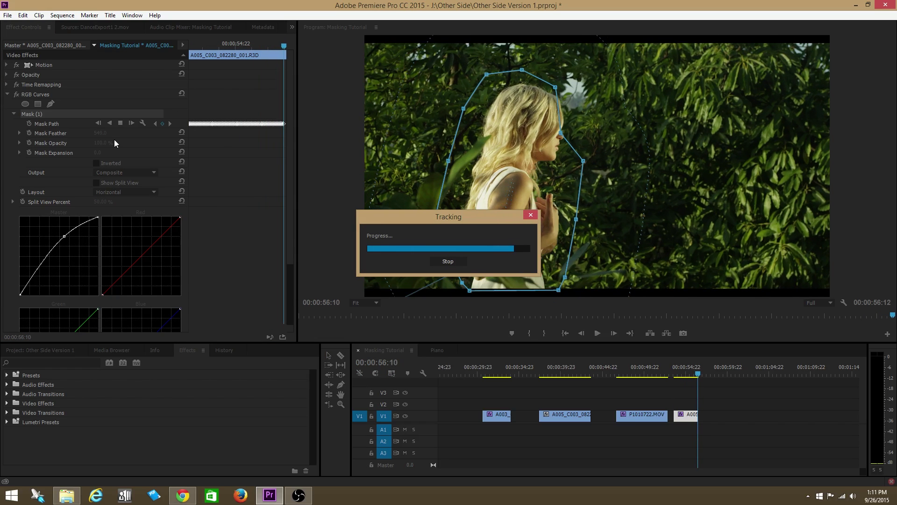
pyautogui.press('Up')
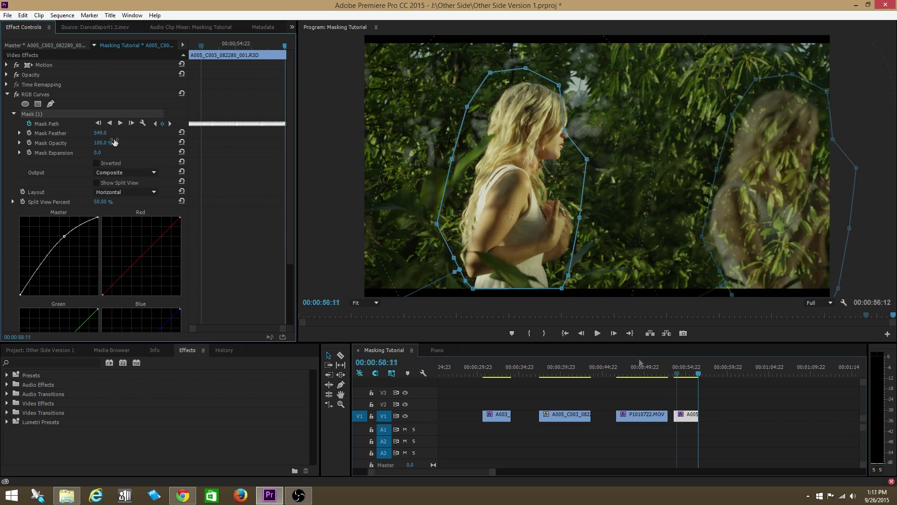
pyautogui.click(597, 333)
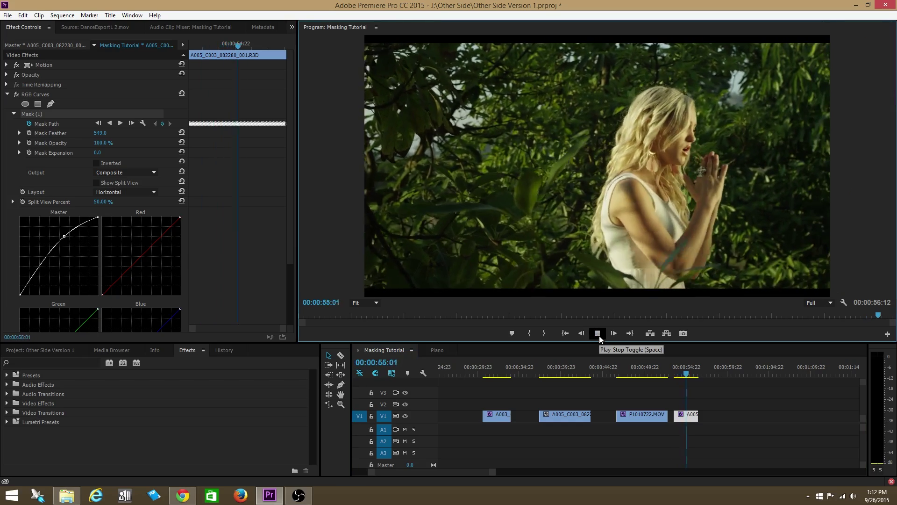